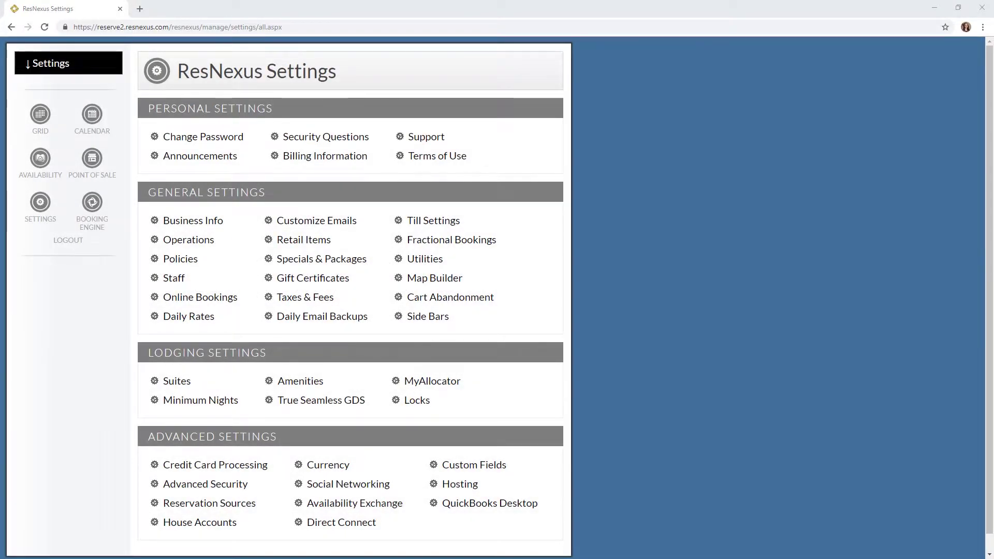
Launch the website builder from the Settings menu's Website entry.
{"action": "left_click", "coordinate": [67, 68]}
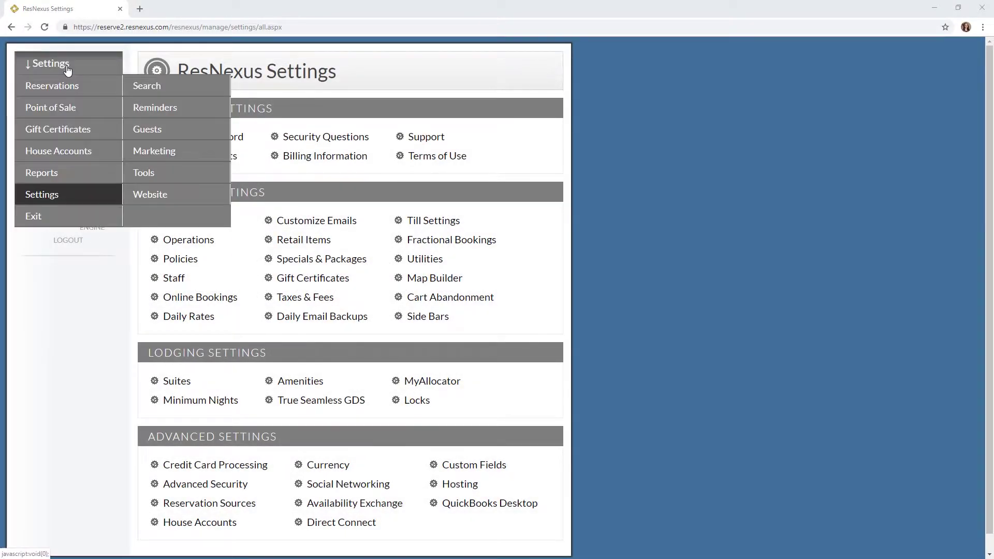
{"action": "left_click", "coordinate": [146, 204]}
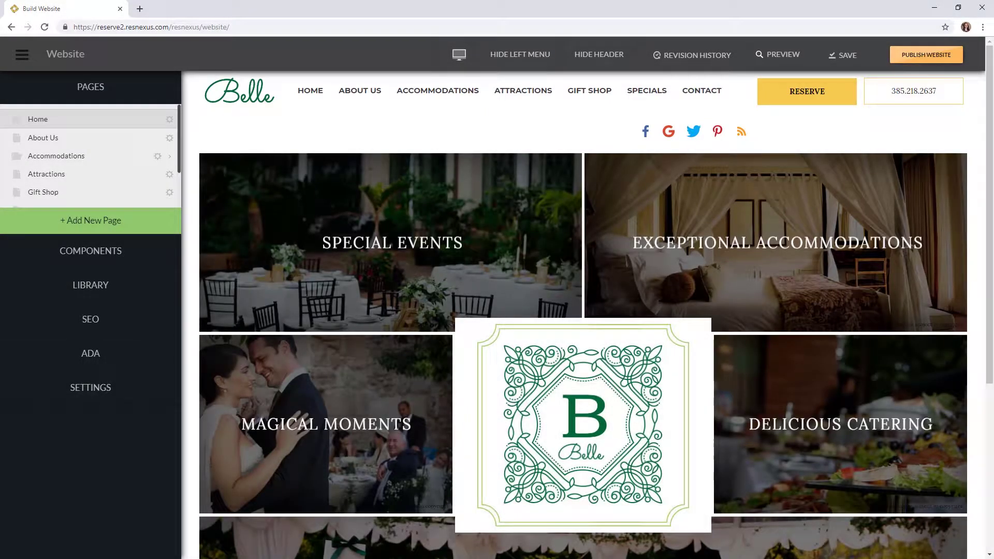
In the Header settings, preview the 05 Cedar Lake layout, then return to 09 Belle.
{"action": "left_click", "coordinate": [89, 388]}
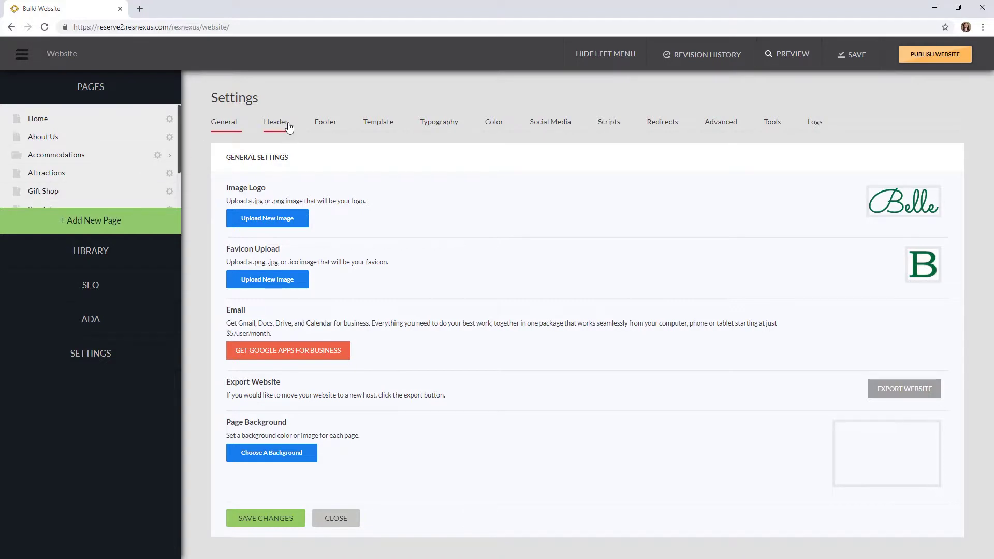
{"action": "left_click", "coordinate": [276, 122]}
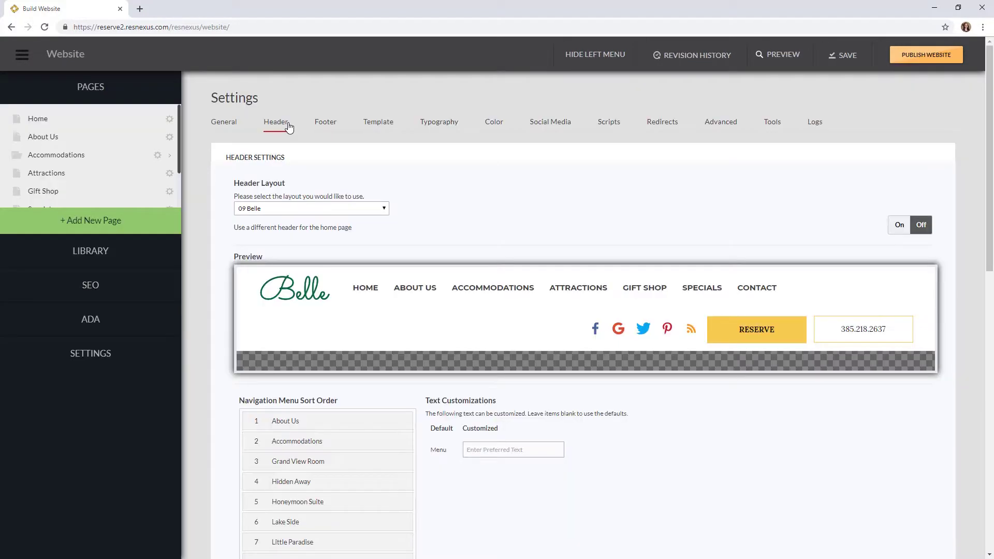
{"action": "left_click", "coordinate": [299, 209]}
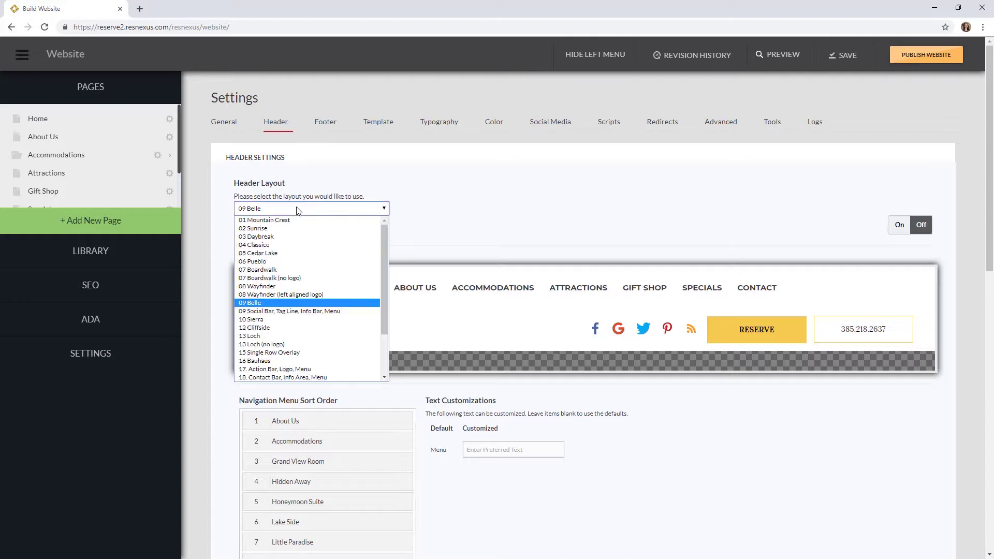
{"action": "left_click", "coordinate": [296, 253]}
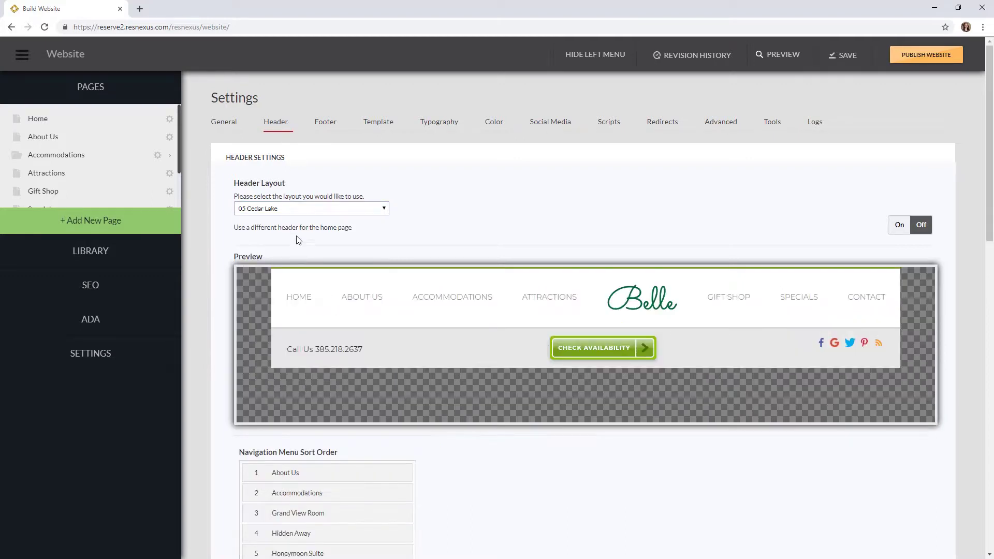
{"action": "left_click", "coordinate": [296, 208]}
{"action": "left_click", "coordinate": [285, 301]}
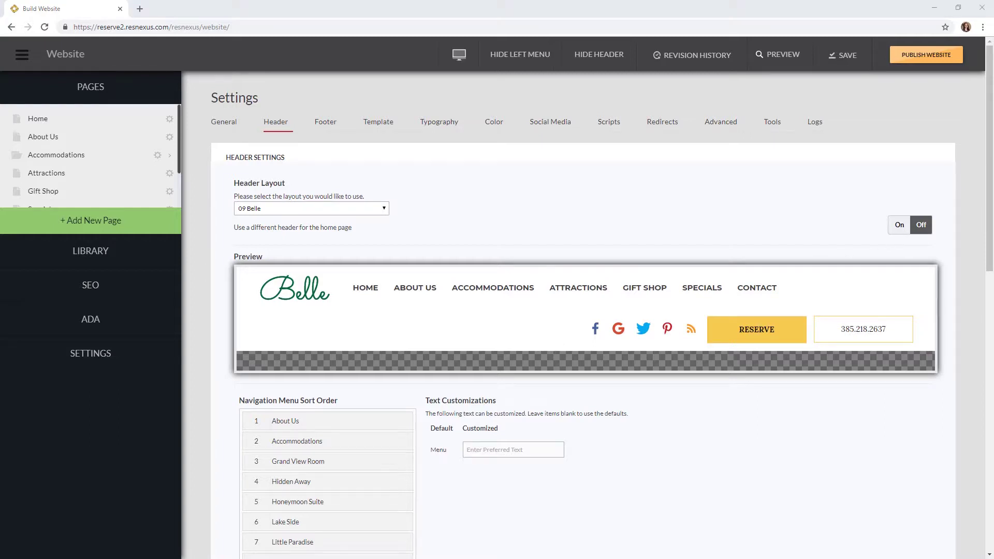
Move Grand View Room above Accommodations in the Navigation Menu Sort Order.
{"action": "scroll", "coordinate": [202, 352], "scroll_direction": "down", "scroll_amount": 3}
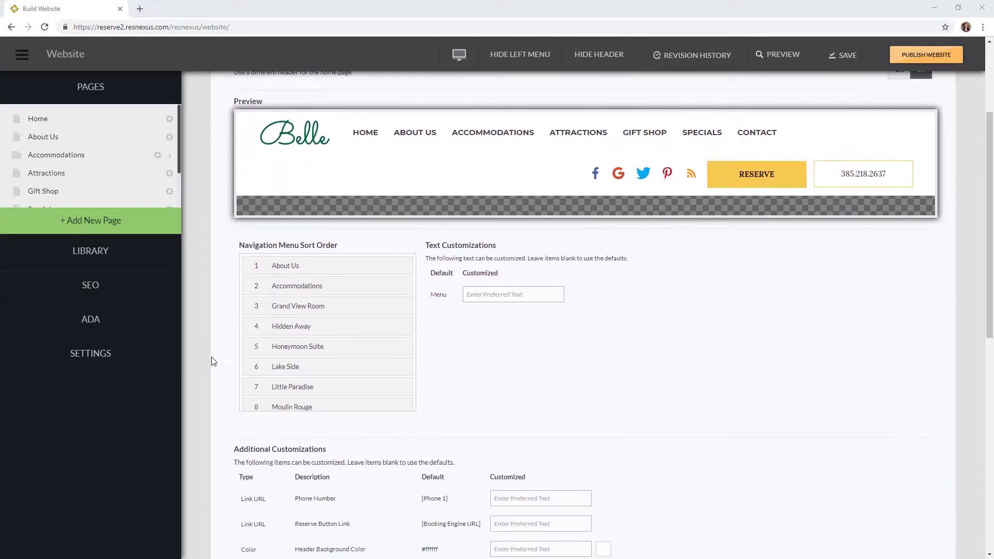
{"action": "left_click_drag", "start_coordinate": [303, 306], "coordinate": [303, 282]}
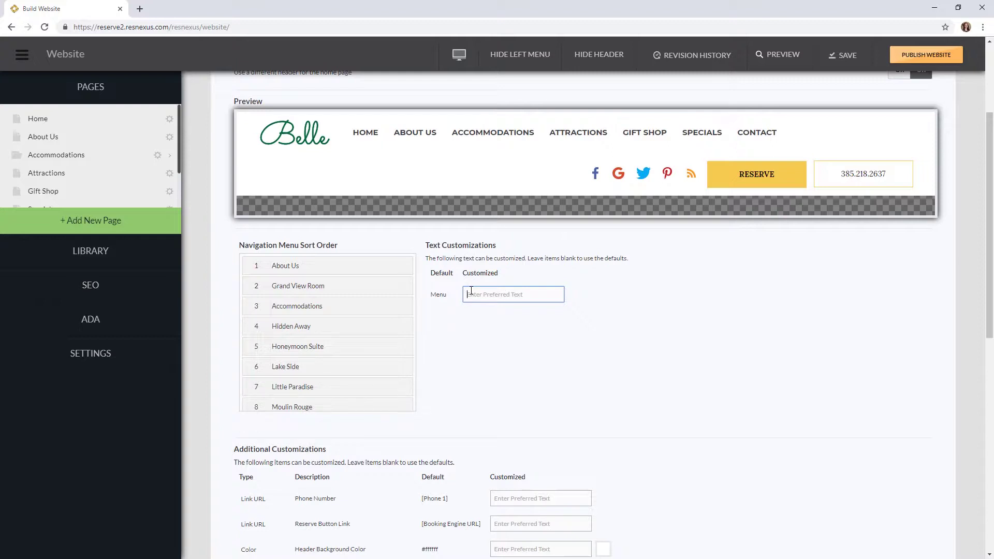
{"action": "scroll", "coordinate": [471, 321], "scroll_direction": "down", "scroll_amount": 6}
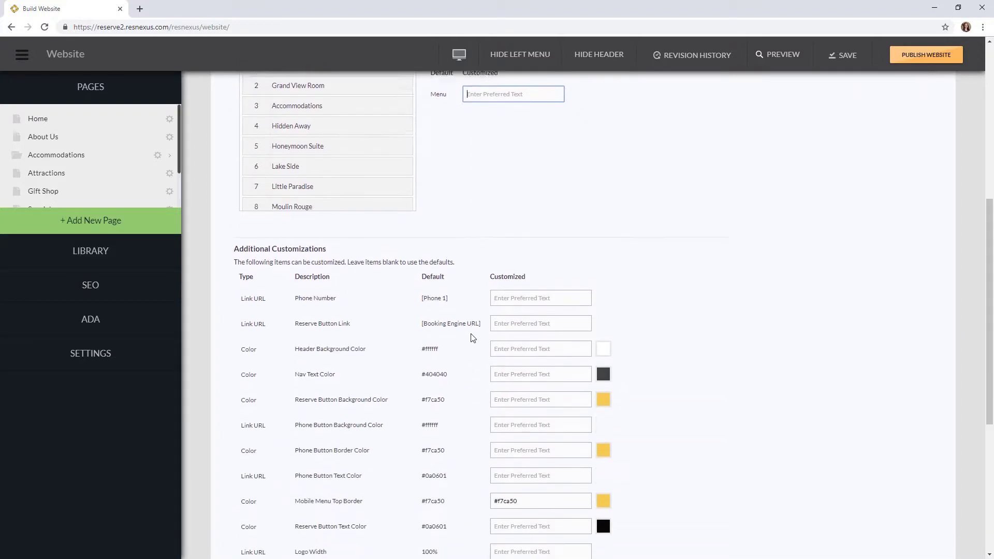
Check the Phone Button Border Color under Additional Customizations and save the header settings.
{"action": "scroll", "coordinate": [472, 337], "scroll_direction": "down", "scroll_amount": 1}
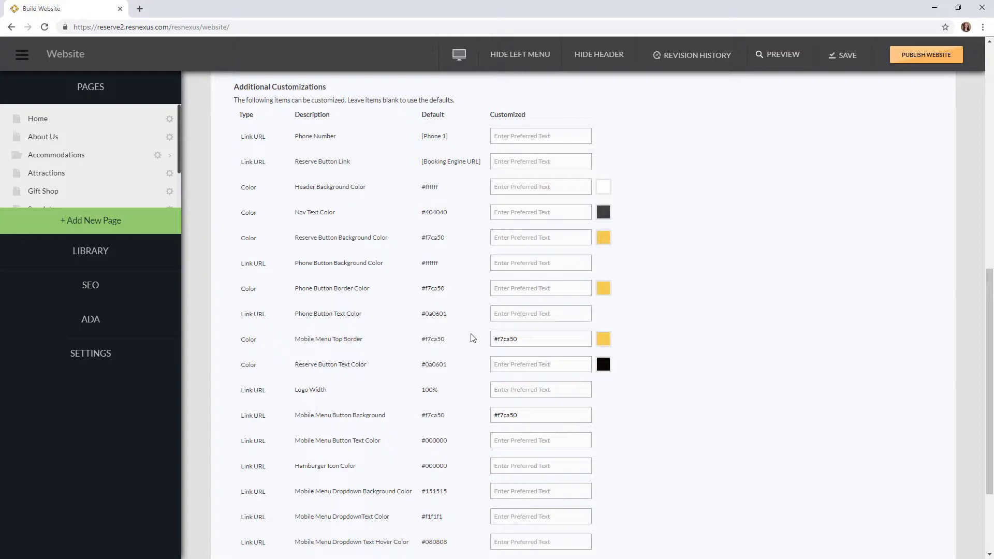
{"action": "left_click", "coordinate": [499, 289]}
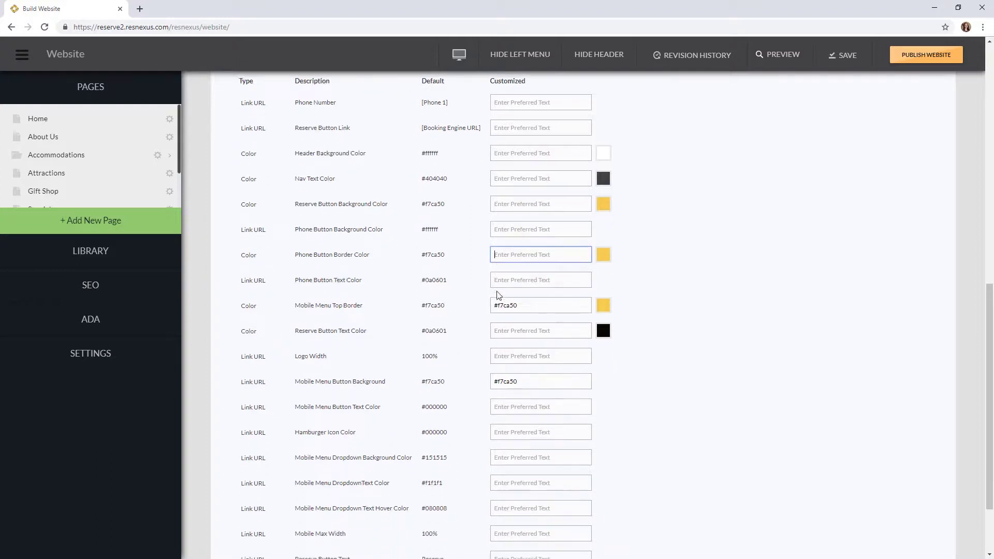
{"action": "scroll", "coordinate": [498, 295], "scroll_direction": "down", "scroll_amount": 3}
{"action": "left_click", "coordinate": [283, 526]}
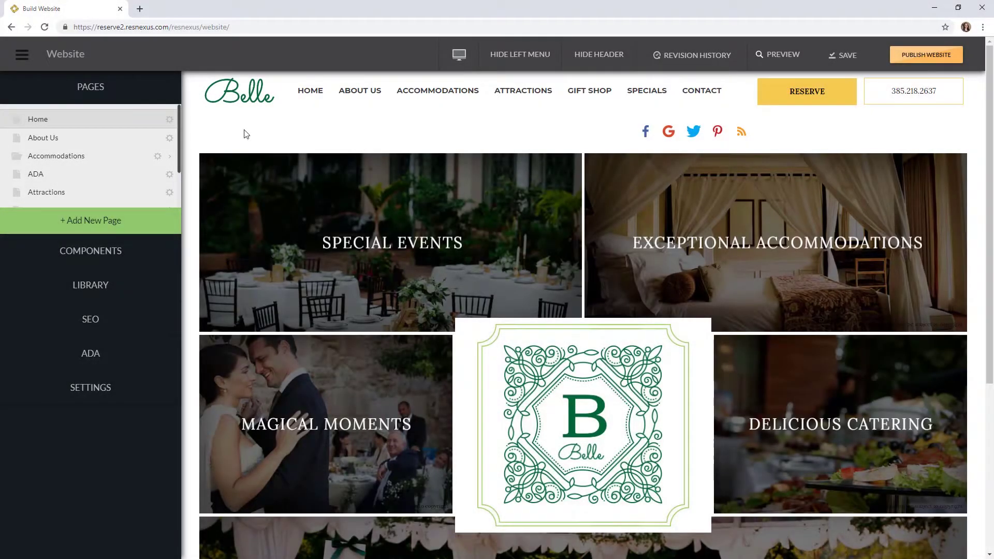
Place About Us below Accommodations in the Pages list and check the Attractions page settings.
{"action": "left_click", "coordinate": [374, 92]}
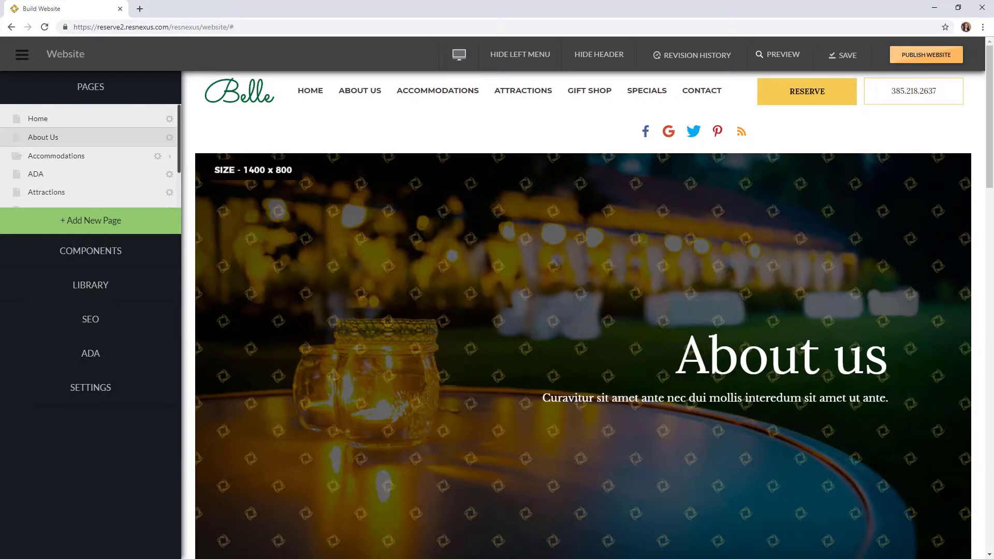
{"action": "left_click_drag", "start_coordinate": [13, 137], "coordinate": [12, 164]}
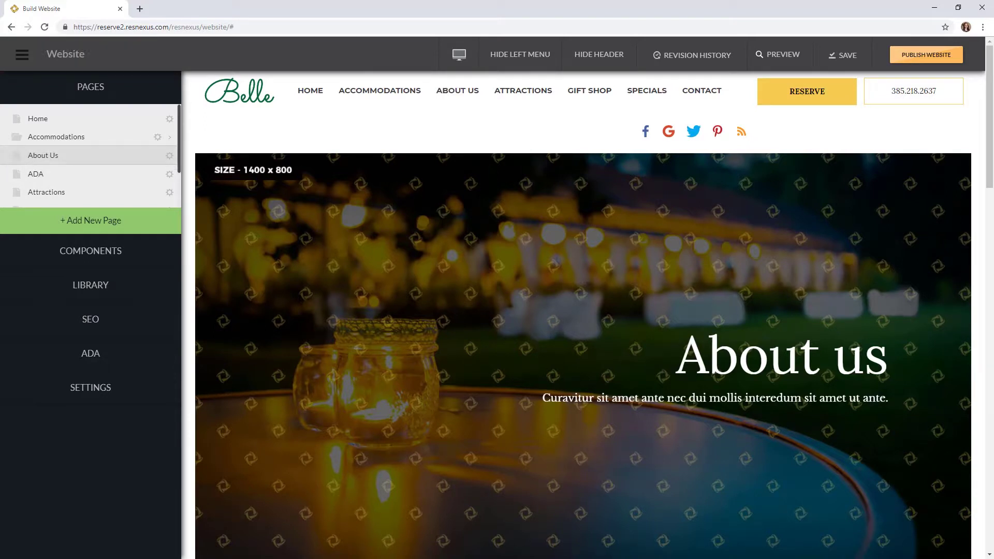
{"action": "left_click", "coordinate": [54, 192]}
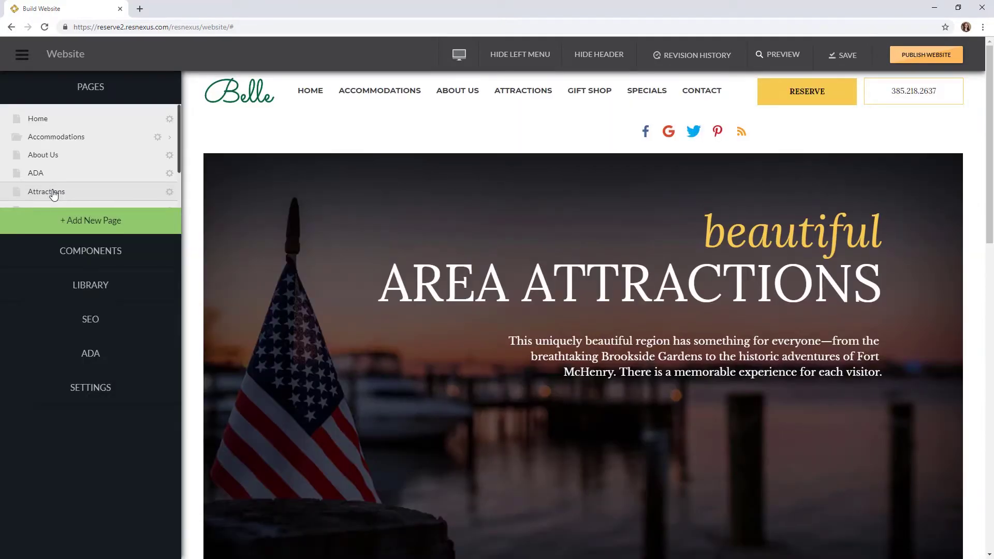
{"action": "left_click", "coordinate": [169, 192]}
{"action": "left_click", "coordinate": [78, 155]}
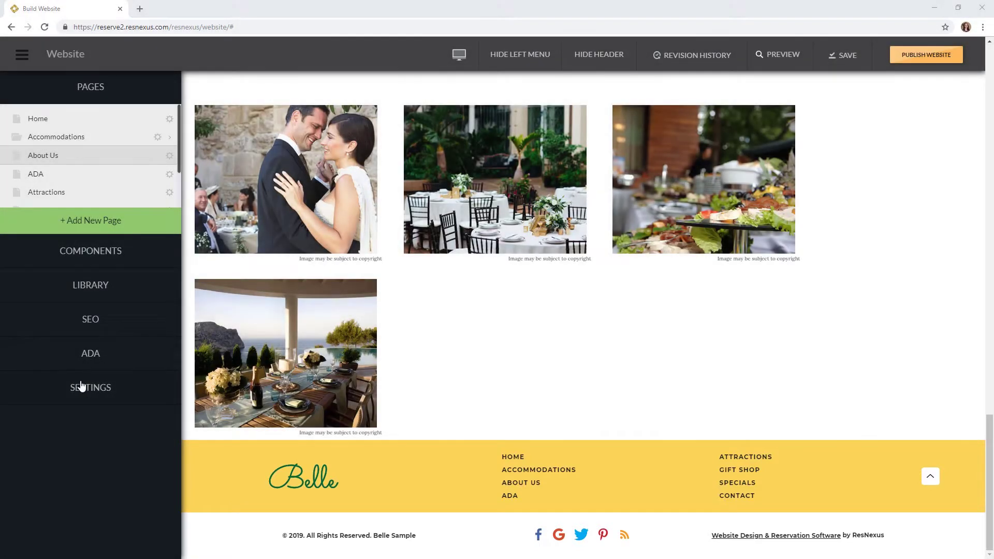
{"action": "left_click", "coordinate": [81, 387]}
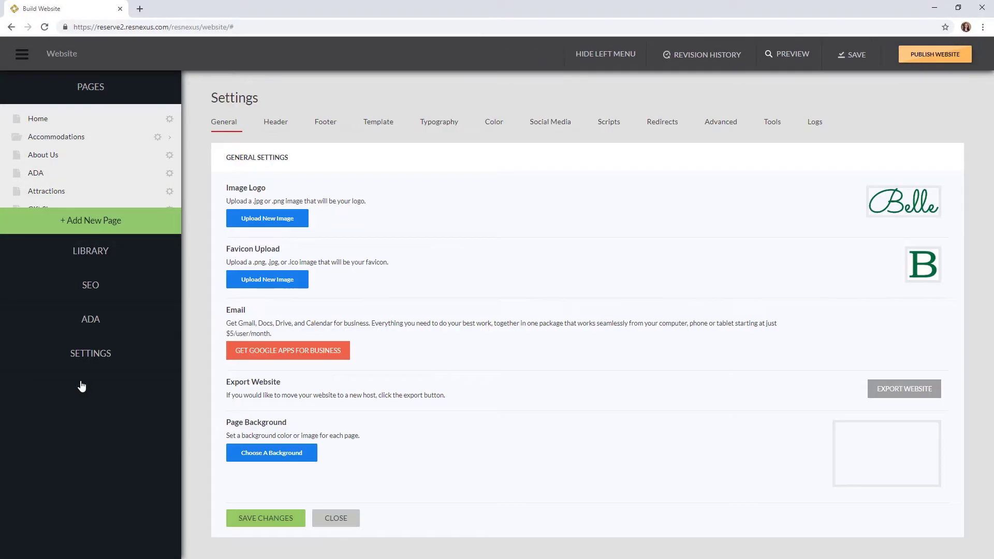
Set the footer layout to 11 Belle, keep the Lodging industry tag, and save.
{"action": "left_click", "coordinate": [326, 128]}
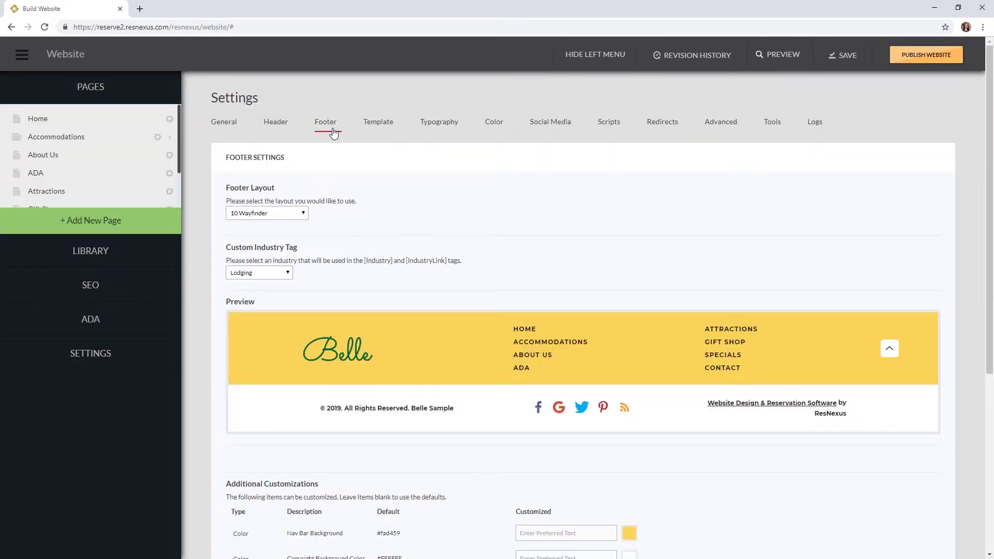
{"action": "left_click", "coordinate": [272, 215]}
{"action": "left_click", "coordinate": [249, 308]}
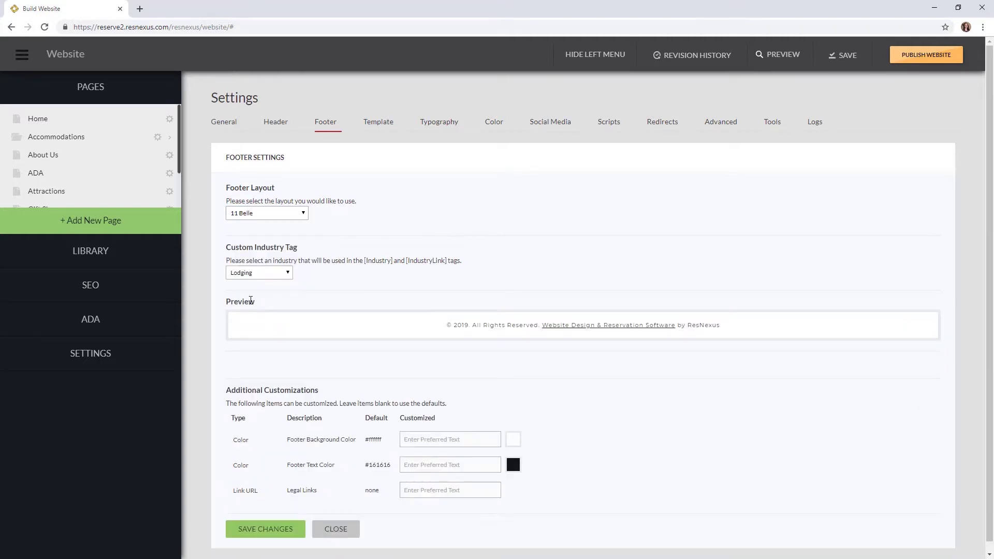
{"action": "left_click", "coordinate": [249, 275]}
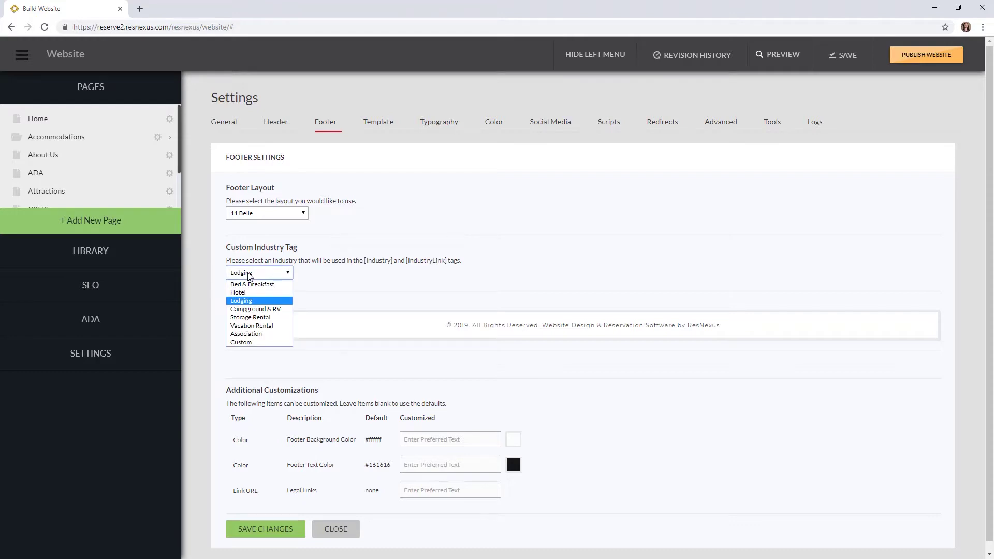
{"action": "left_click", "coordinate": [249, 274]}
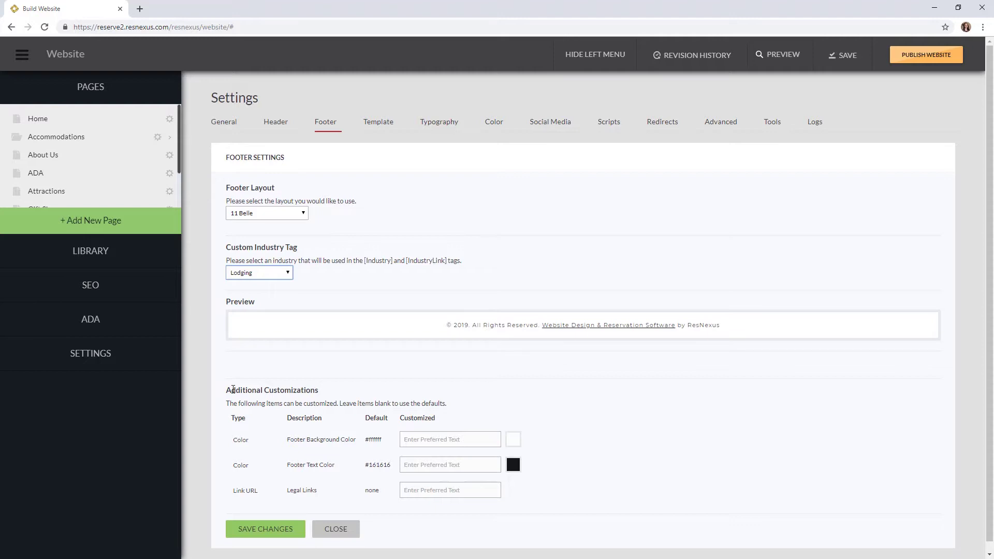
{"action": "left_click", "coordinate": [245, 536]}
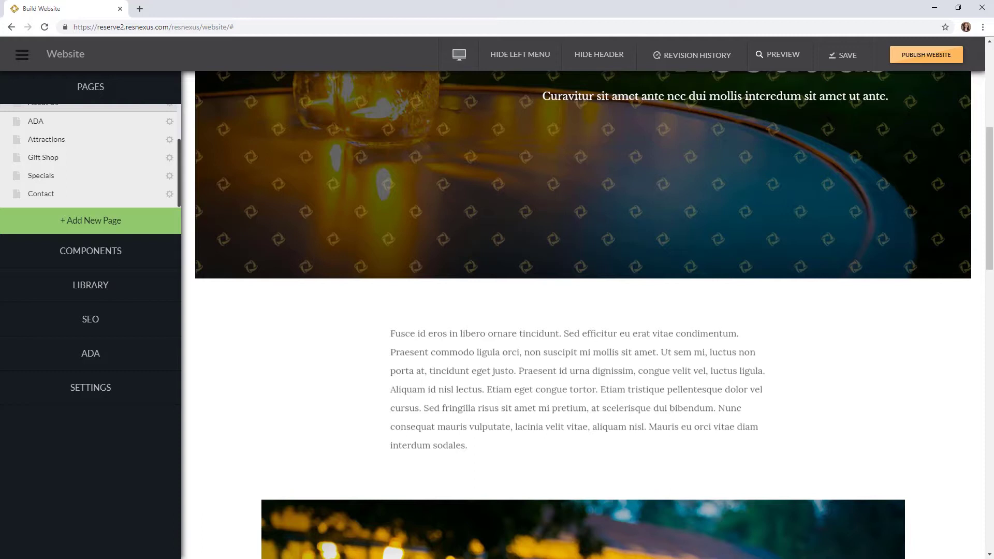
{"action": "left_click", "coordinate": [66, 258]}
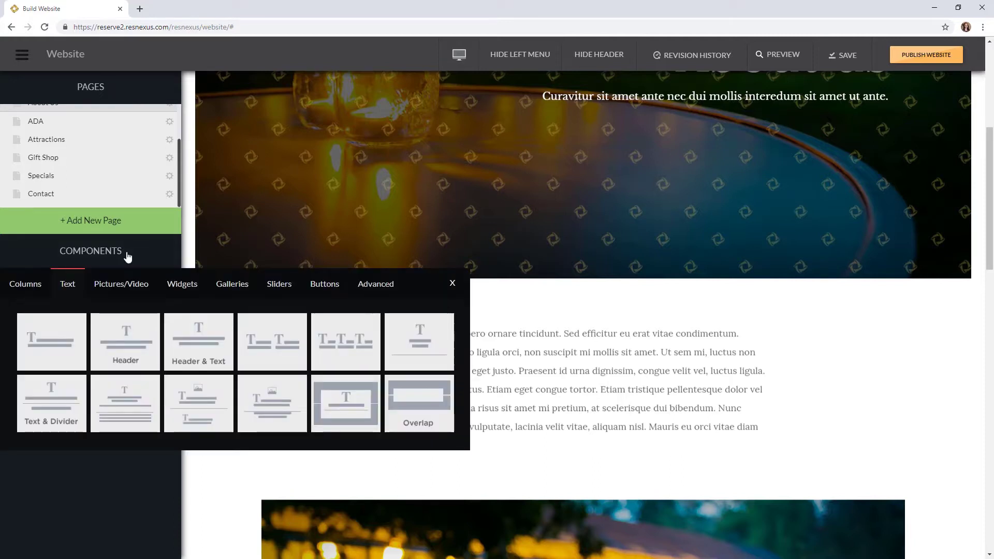
{"action": "left_click", "coordinate": [22, 282]}
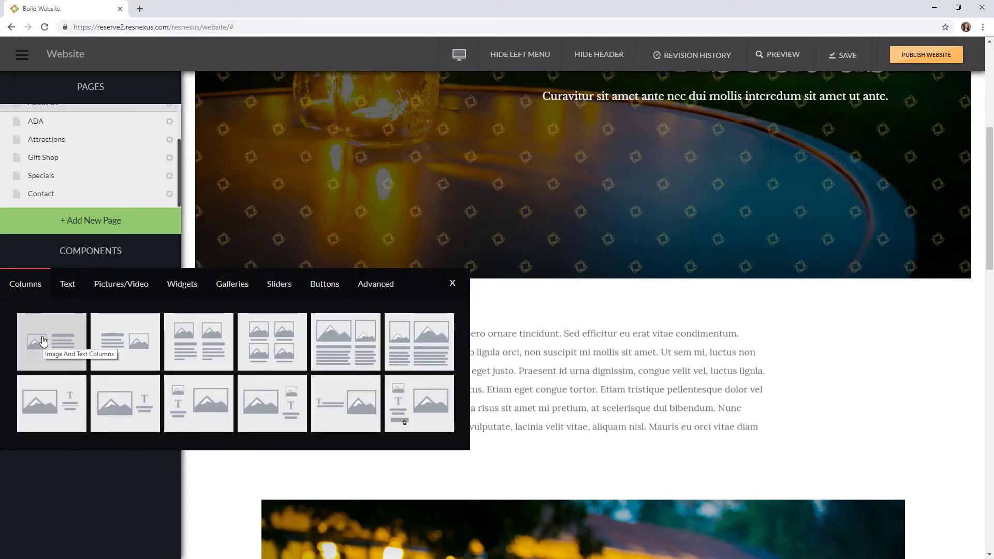
{"action": "left_click_drag", "start_coordinate": [43, 341], "coordinate": [497, 310]}
{"action": "scroll", "coordinate": [497, 309], "scroll_direction": "down", "scroll_amount": 3}
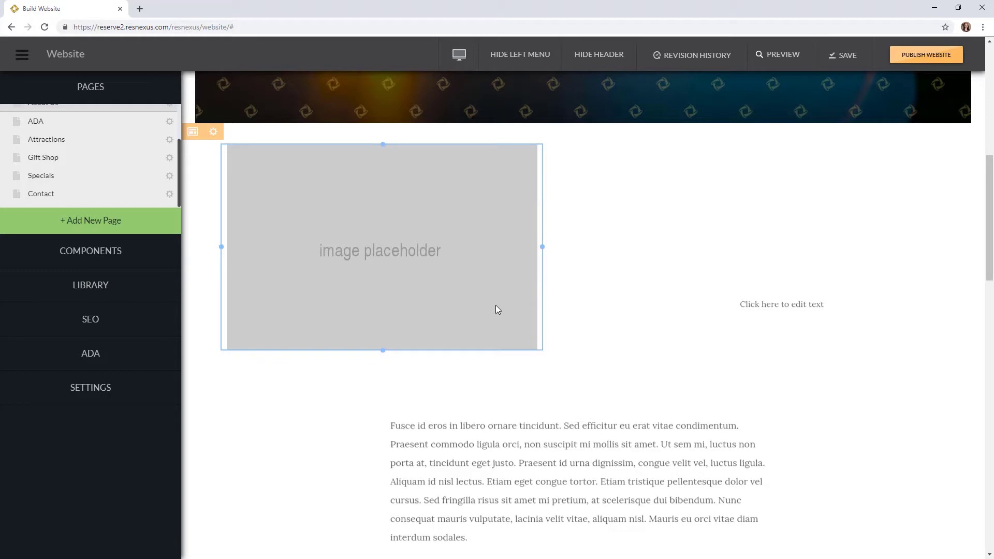
{"action": "left_click", "coordinate": [495, 305]}
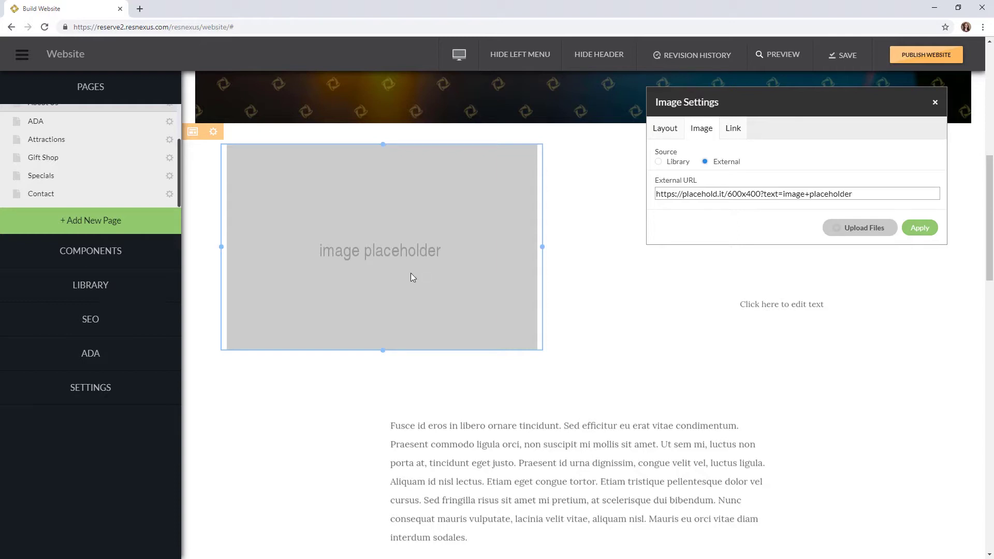
{"action": "left_click", "coordinate": [658, 162]}
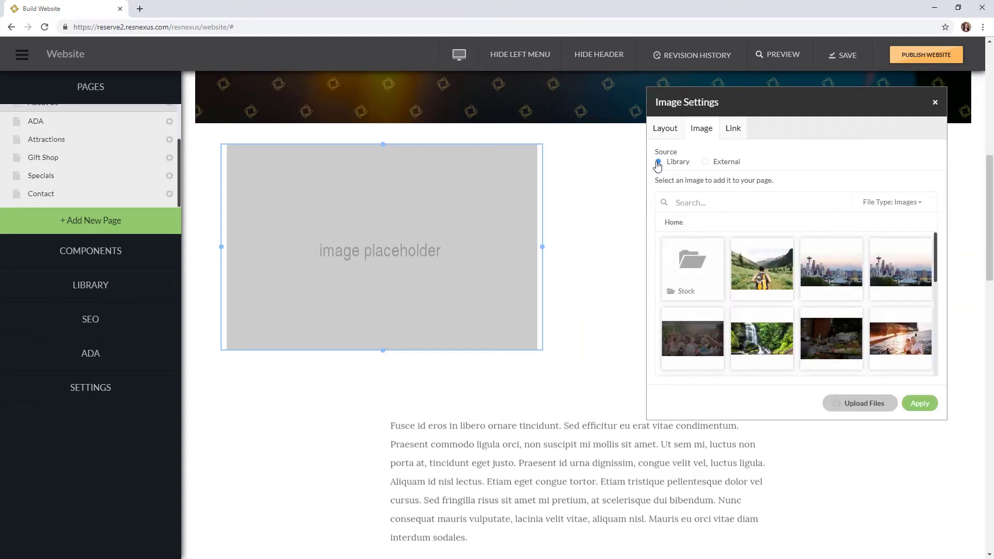
{"action": "left_click", "coordinate": [737, 272]}
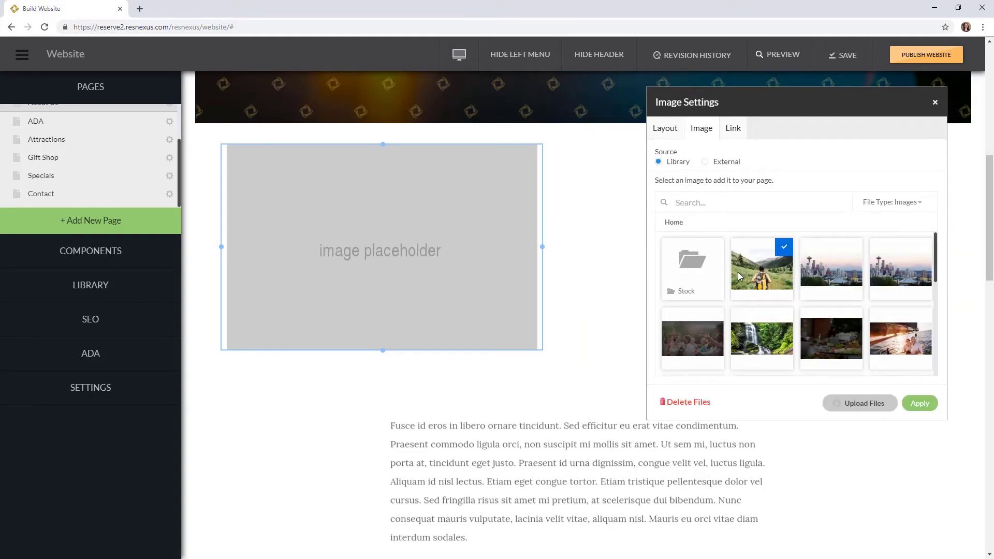
{"action": "left_click", "coordinate": [915, 404]}
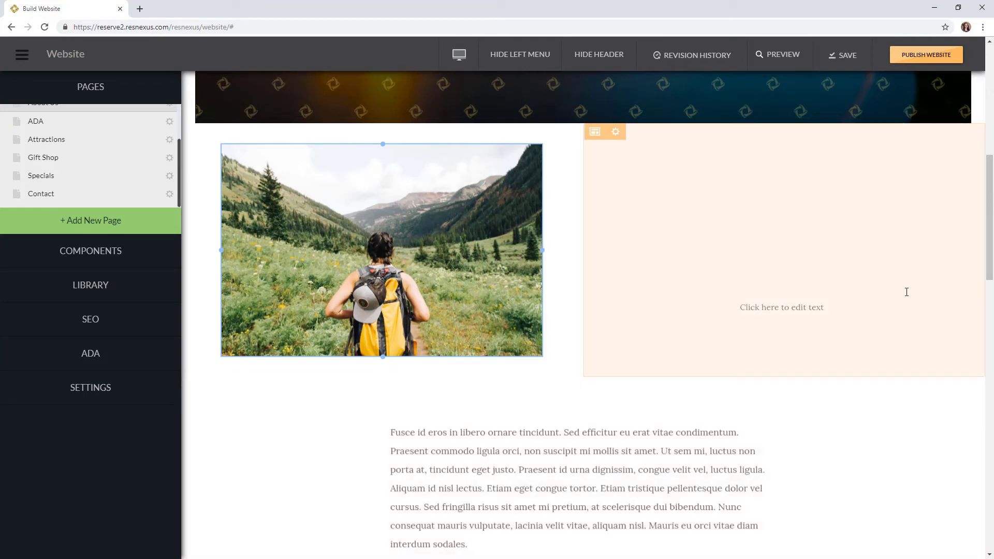
{"action": "left_click", "coordinate": [810, 311]}
{"action": "key", "text": "Delete"}
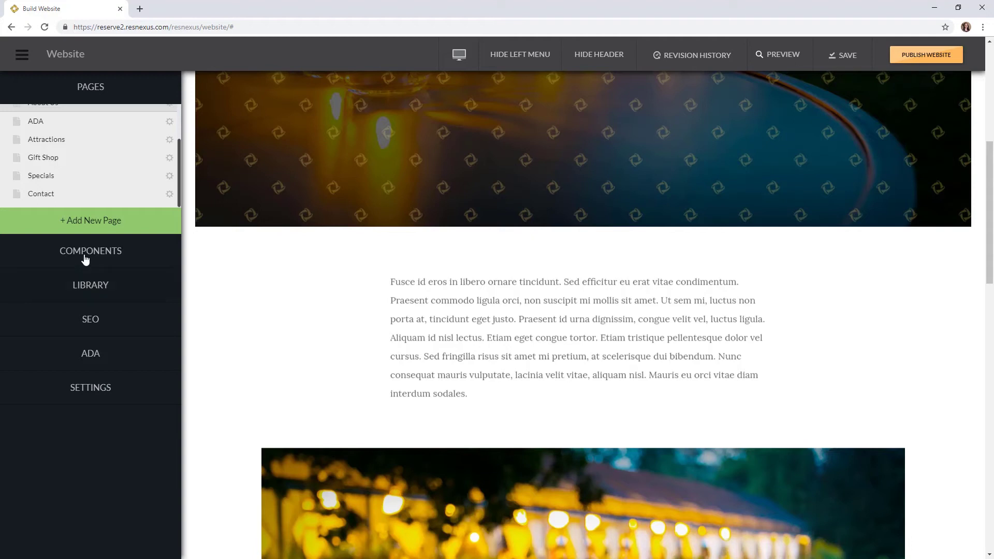
Drop the Units Widget from Components > Widgets onto the bar just below the banner.
{"action": "left_click", "coordinate": [106, 254]}
{"action": "left_click", "coordinate": [185, 286]}
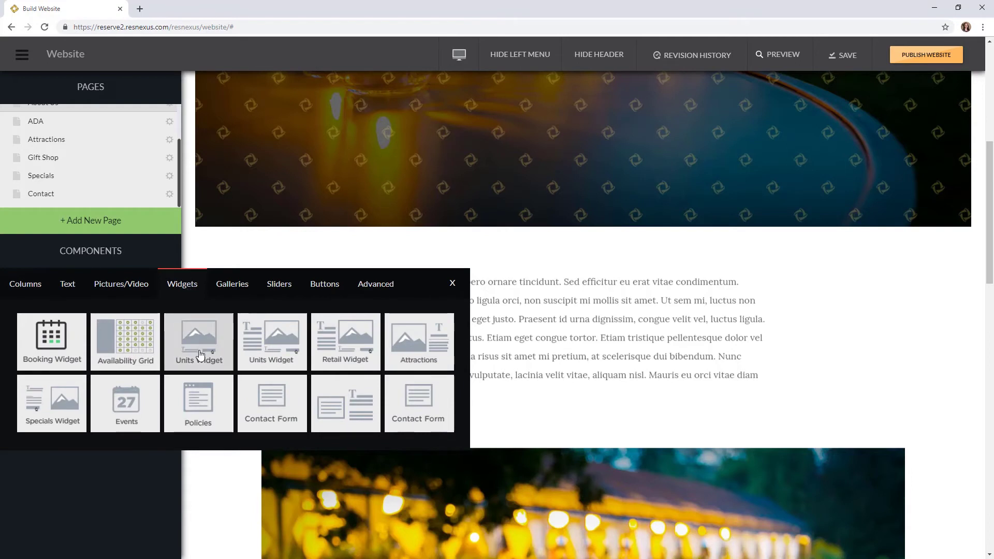
{"action": "left_click_drag", "start_coordinate": [201, 354], "coordinate": [605, 262]}
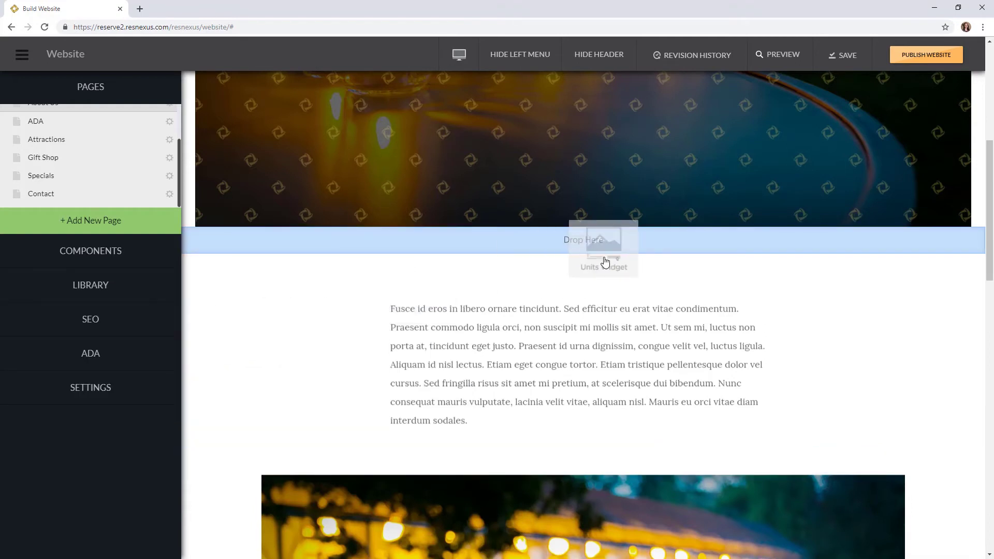
{"action": "left_click_drag", "start_coordinate": [605, 263], "coordinate": [604, 262]}
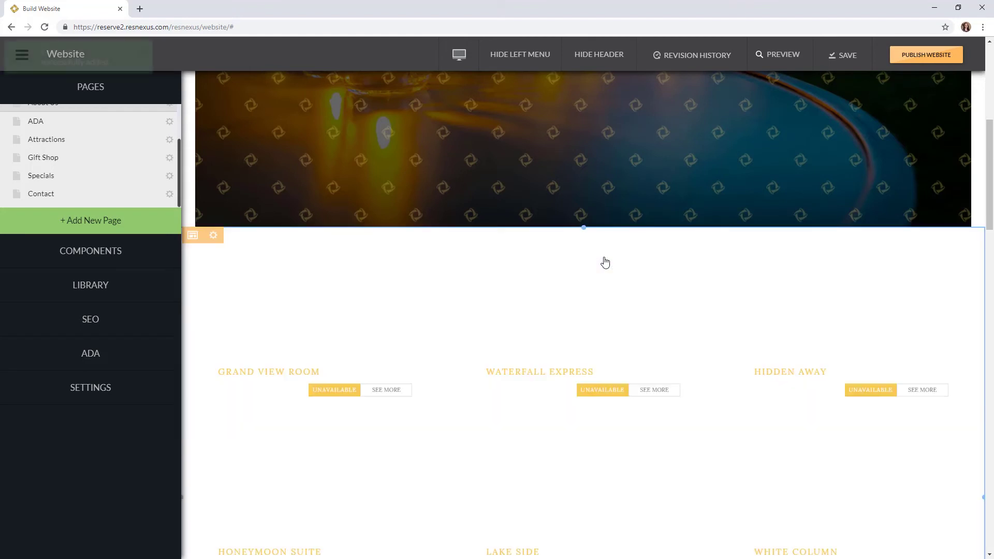
{"action": "scroll", "coordinate": [604, 260], "scroll_direction": "down", "scroll_amount": 2}
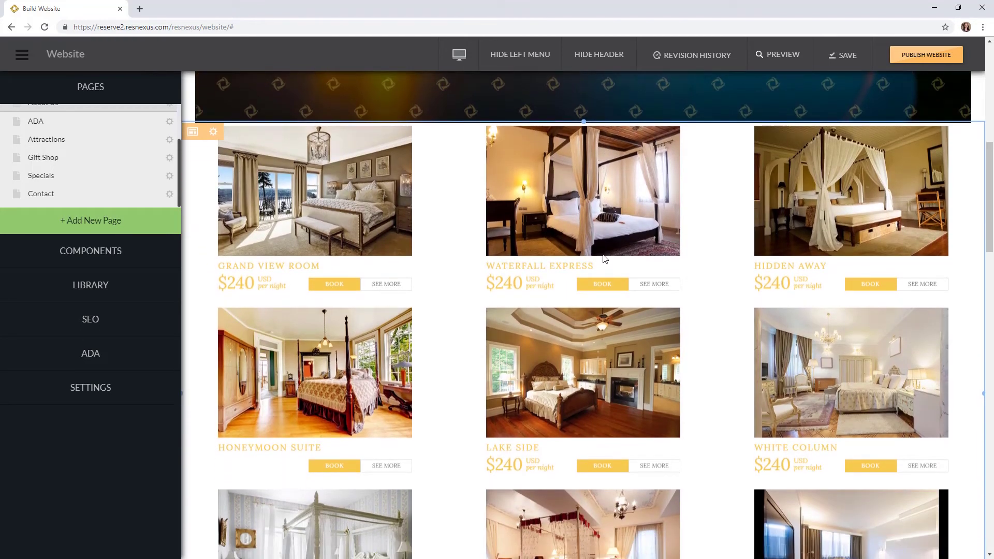